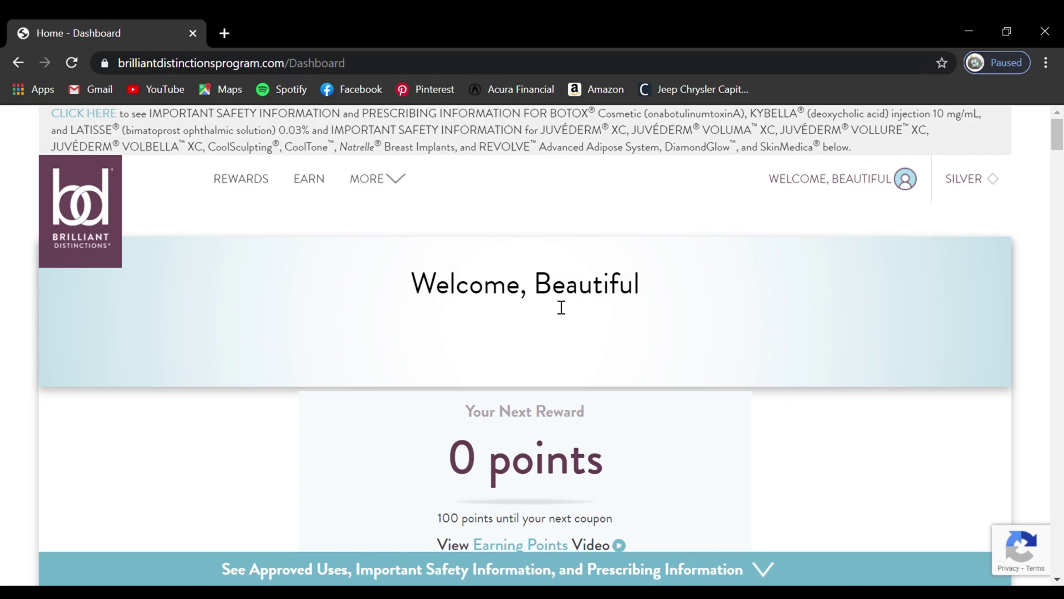
{"action": "left_click", "coordinate": [226, 33]}
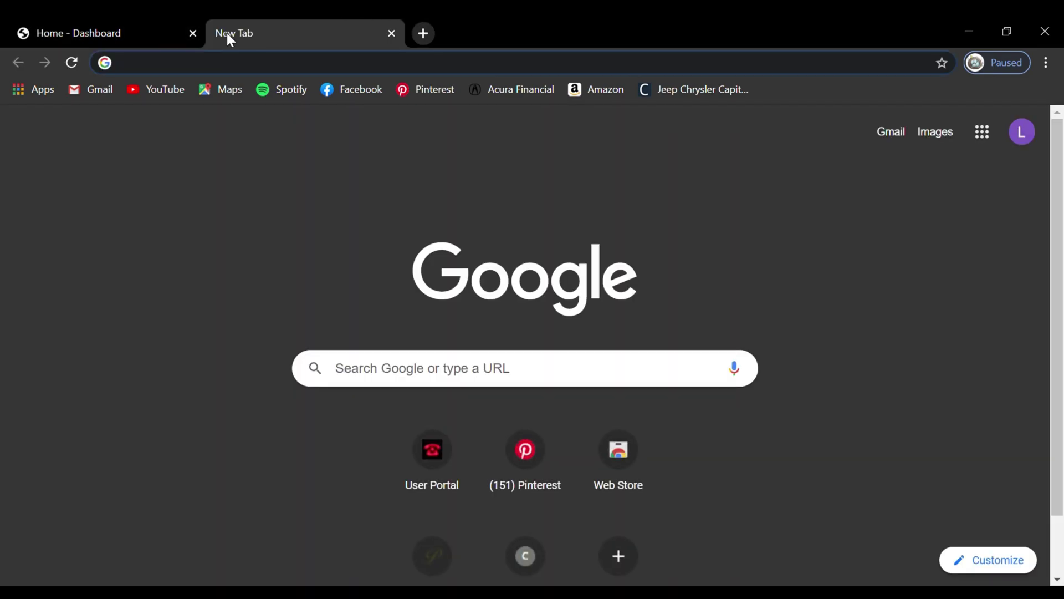
{"action": "type", "text": "www"}
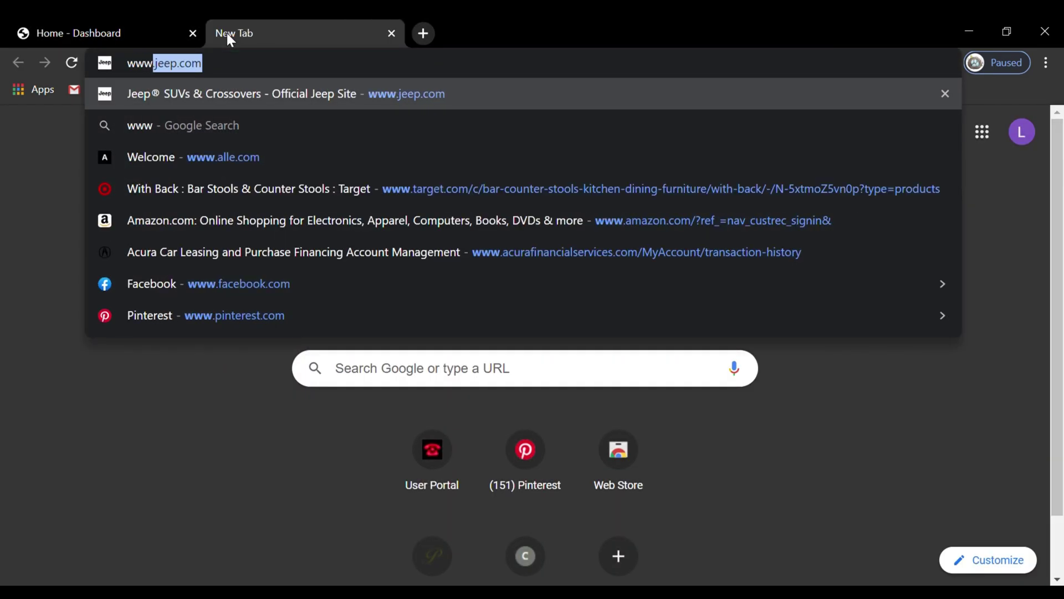
{"action": "type", "text": ".all"}
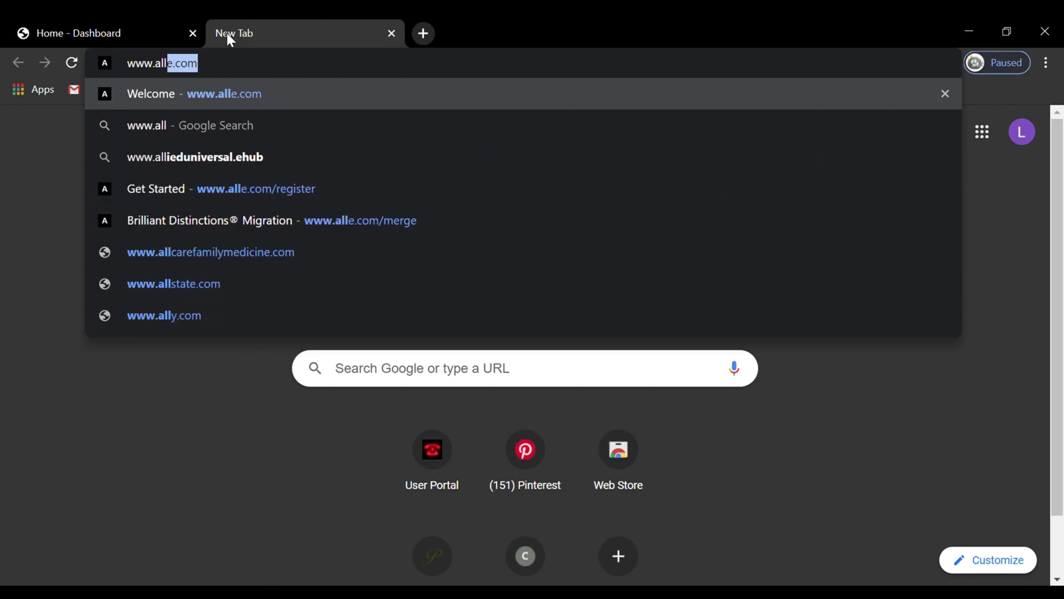
{"action": "type", "text": "e.com"}
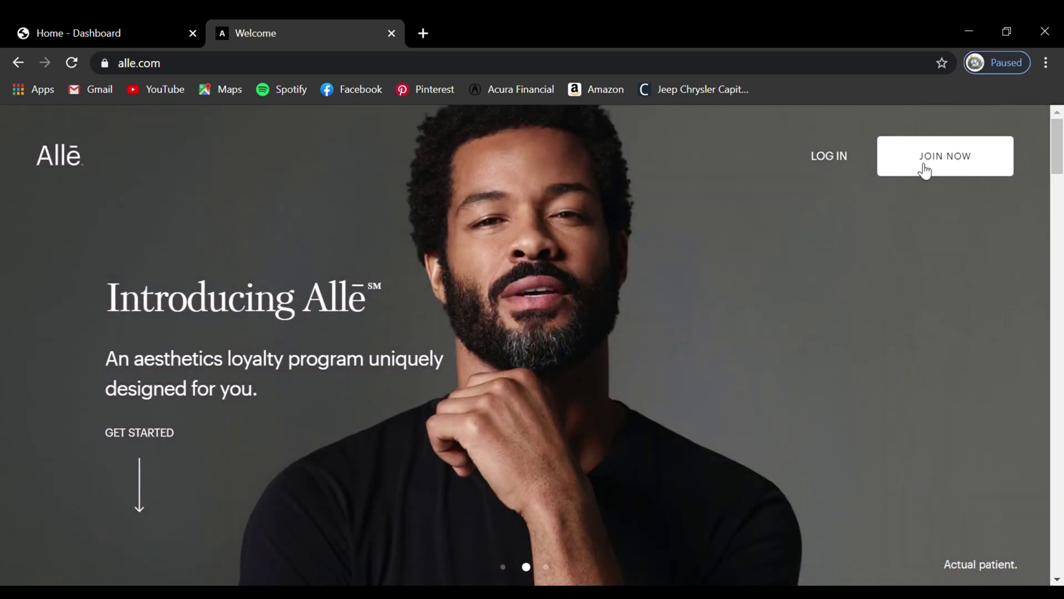
Step: Go to Allē's Get Started sign-up page
{"action": "left_click", "coordinate": [925, 171]}
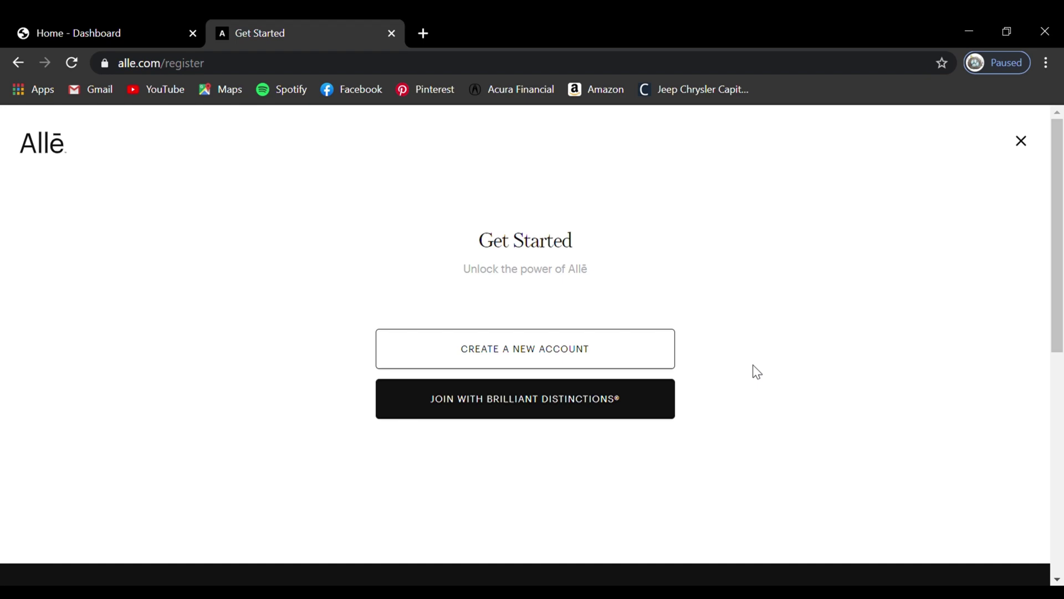
{"action": "left_click", "coordinate": [588, 412]}
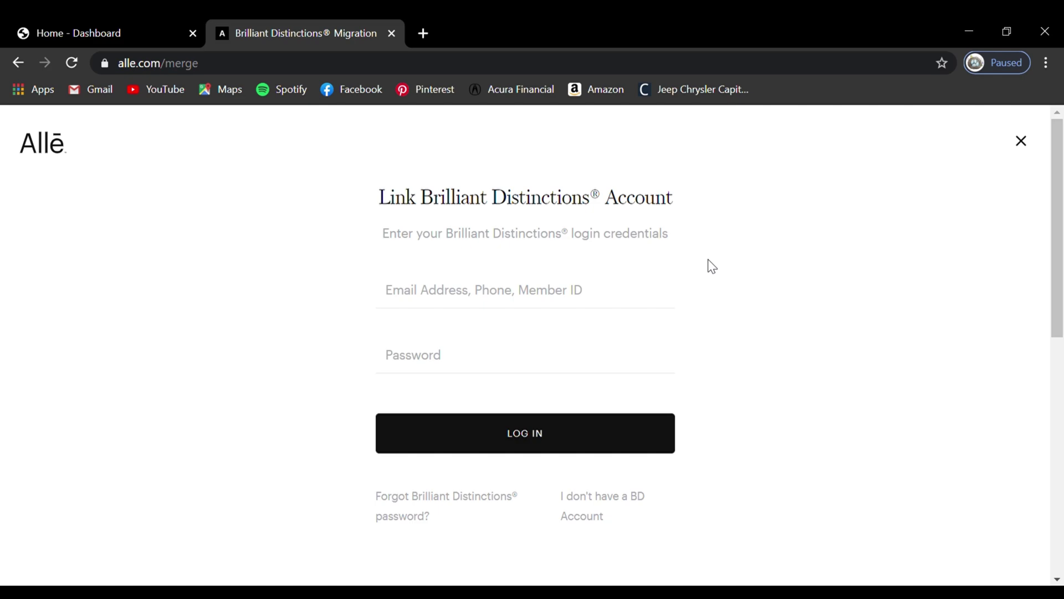
{"action": "left_click", "coordinate": [561, 297]}
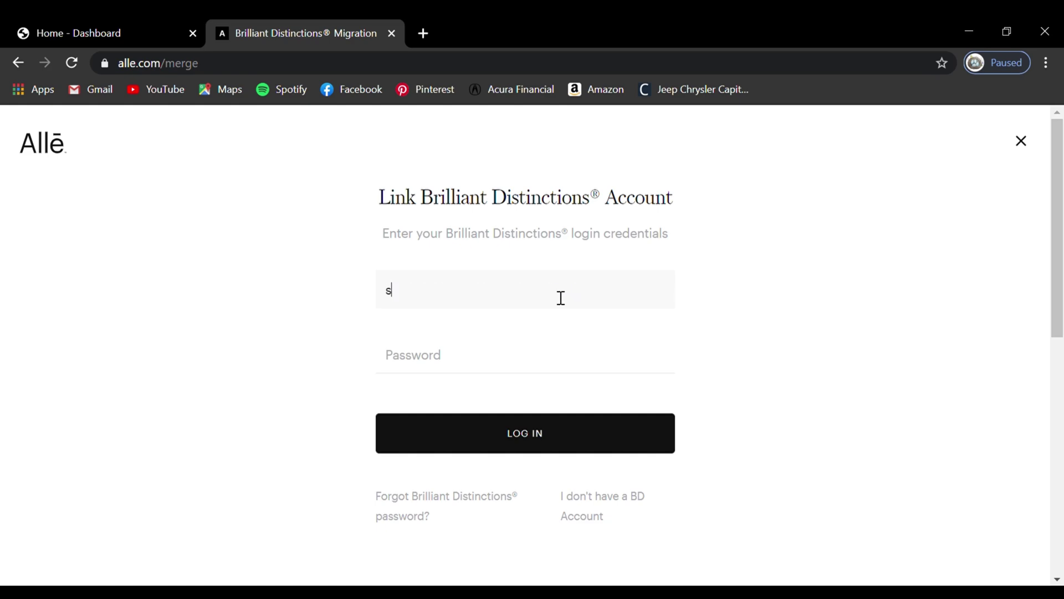
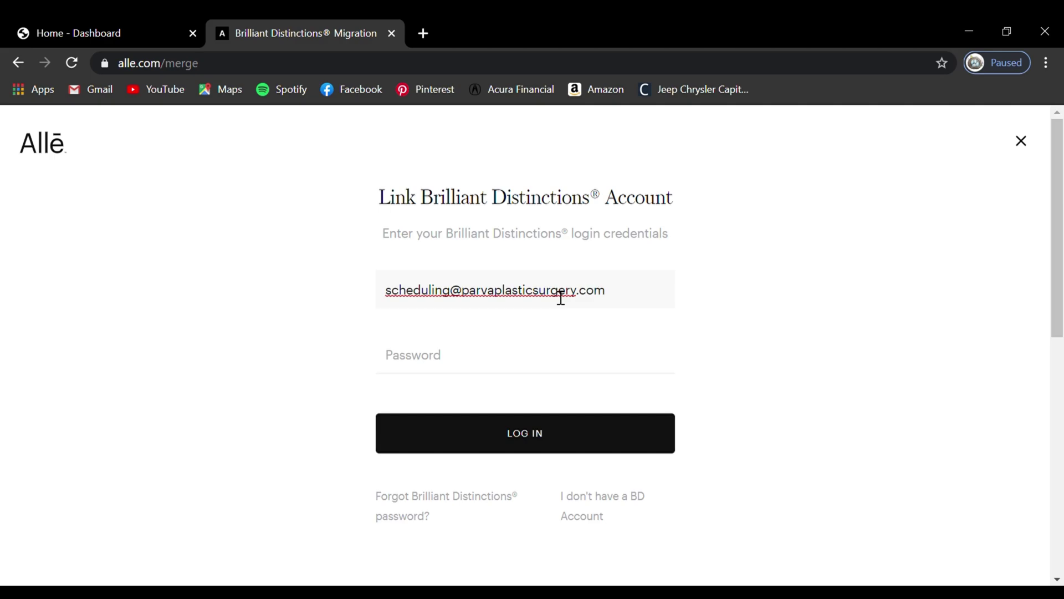
{"action": "left_click", "coordinate": [529, 376]}
{"action": "type", "text": "p"}
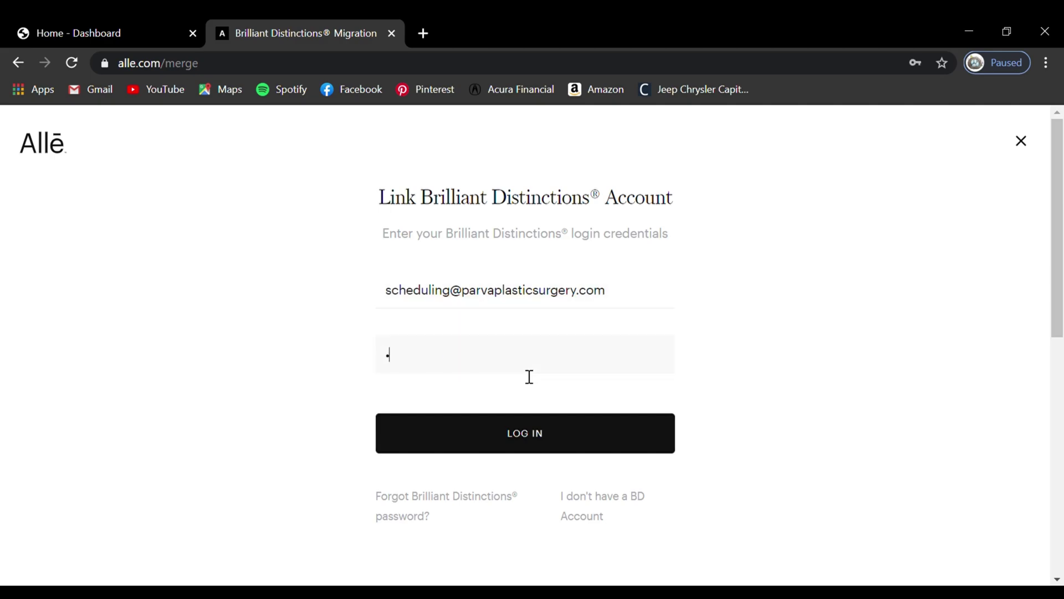
{"action": "type", "text": "•••••••"}
{"action": "type", "text": "••"}
{"action": "left_click", "coordinate": [535, 436]}
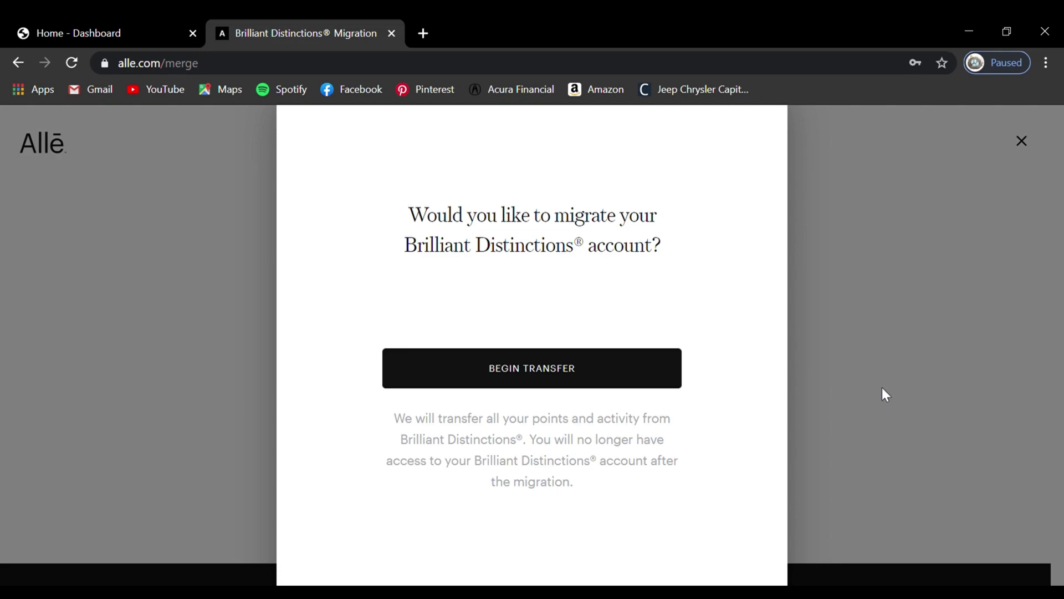
Step: Begin the transfer of Brilliant Distinctions points and activity to Allē
{"action": "left_click", "coordinate": [562, 382]}
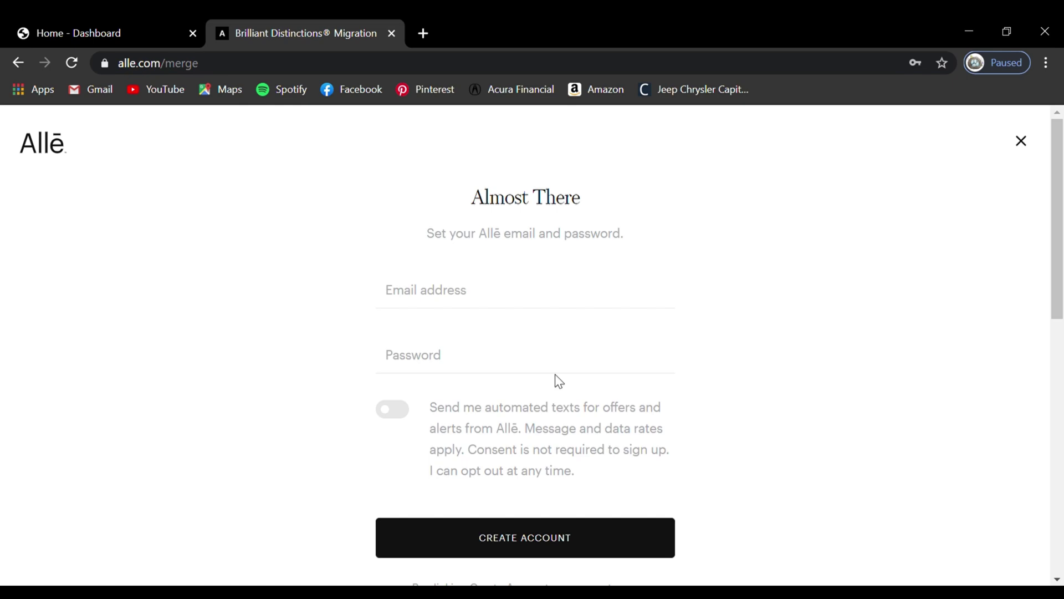
{"action": "left_click", "coordinate": [458, 294]}
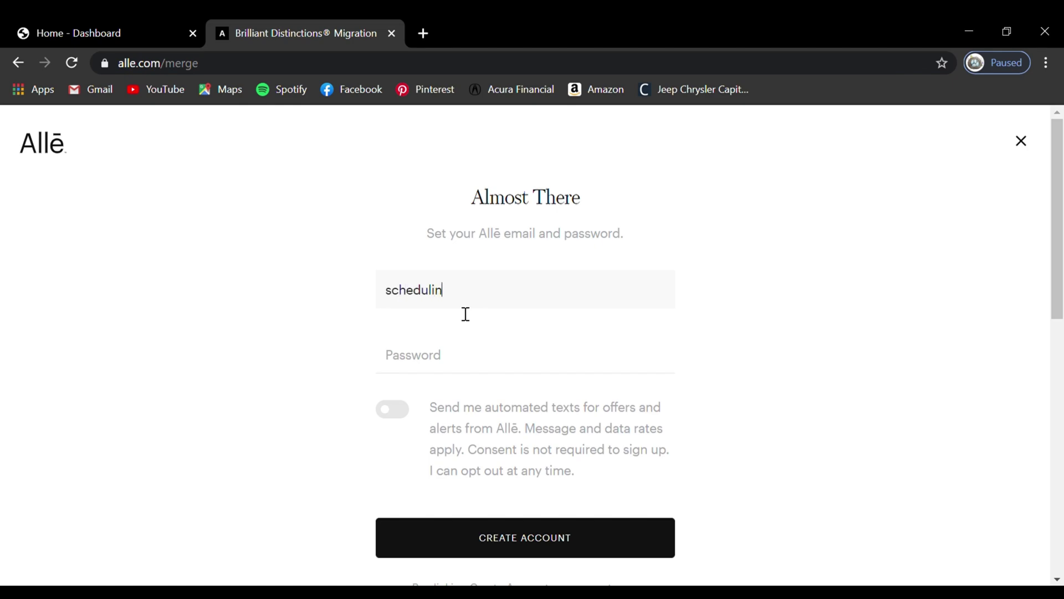
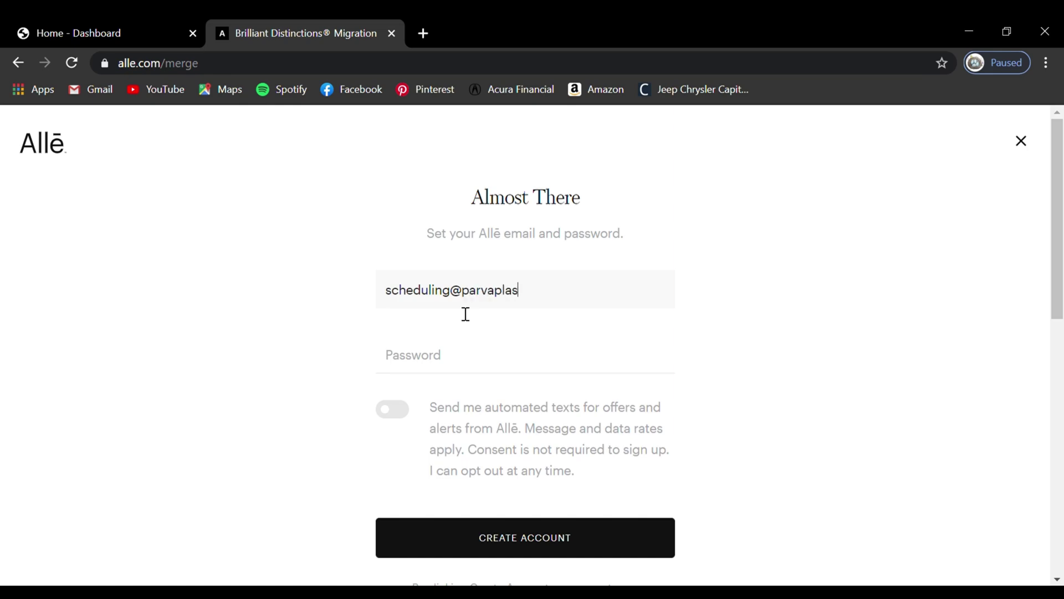
{"action": "left_click", "coordinate": [434, 364]}
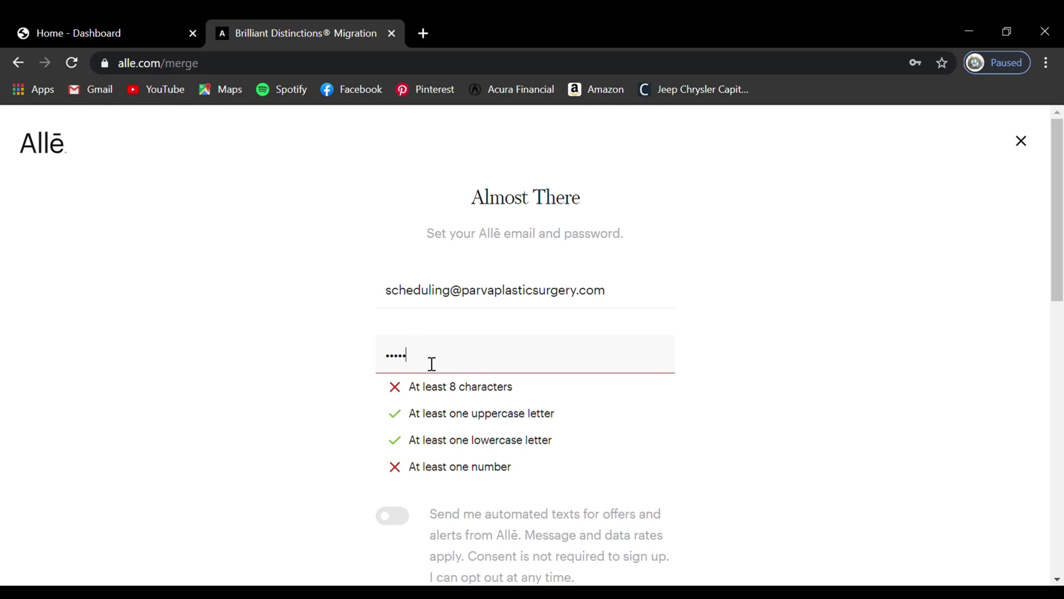
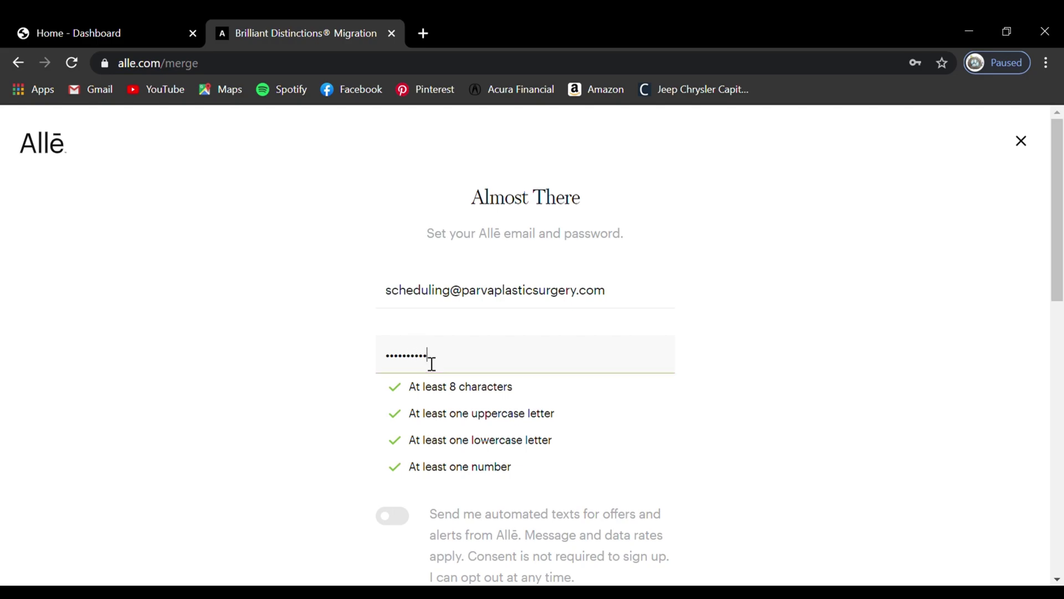
{"action": "left_click", "coordinate": [400, 526]}
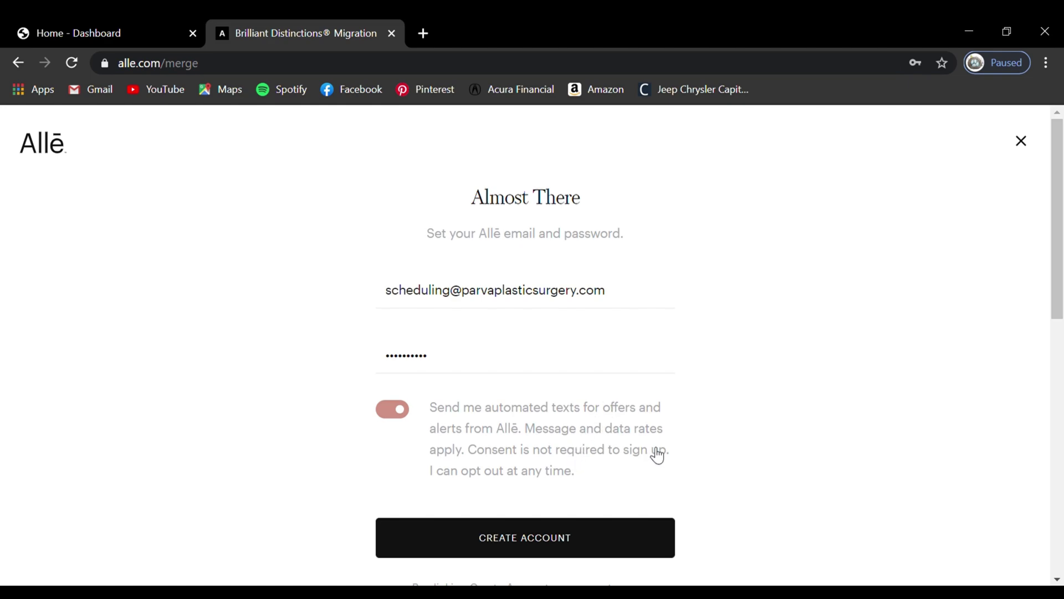
Step: Create the Allē account and accept the HIPAA disclosure request
{"action": "left_click", "coordinate": [560, 536]}
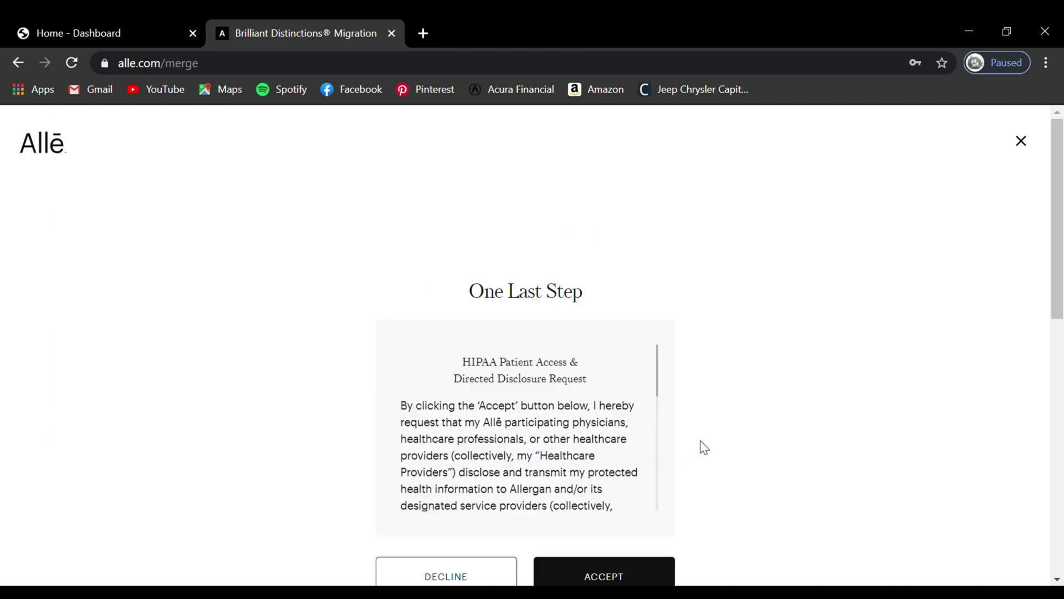
{"action": "scroll", "coordinate": [700, 440], "scroll_direction": "down", "scroll_amount": 2}
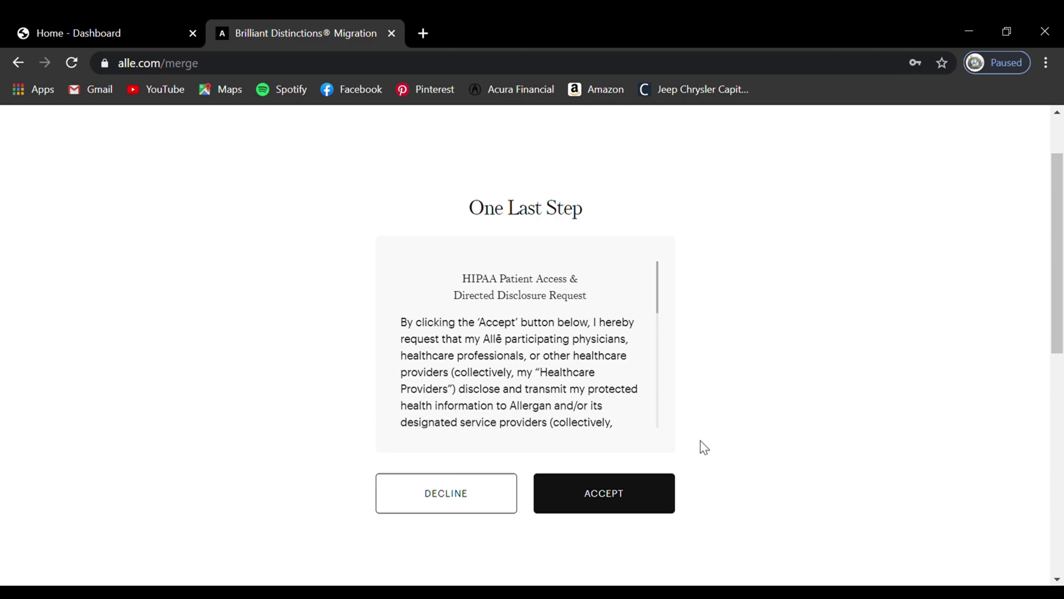
{"action": "left_click", "coordinate": [607, 496]}
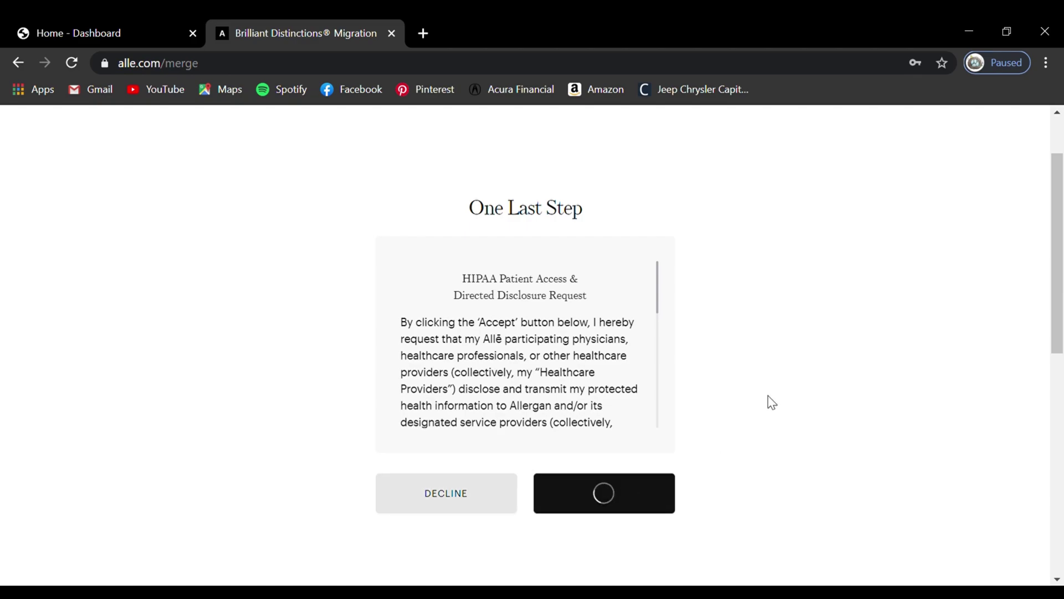